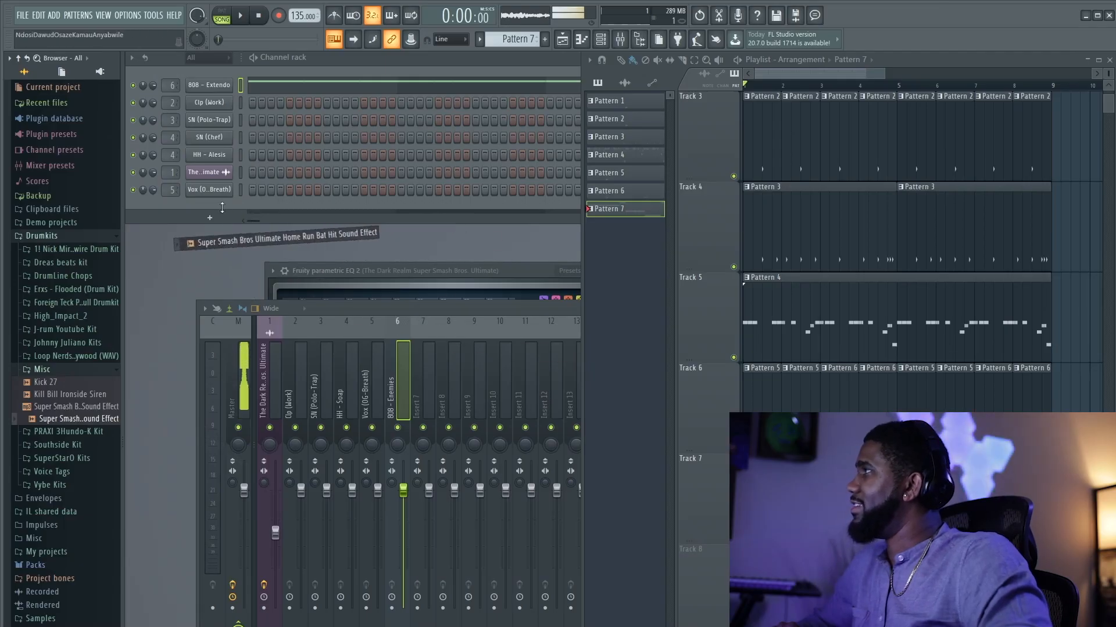
Step: Add the Super Smash Bros Ultimate Home Run Bat Hit sound effect to the channel rack as a new channel
{"action": "left_click_drag", "start_coordinate": [222, 207], "coordinate": [227, 212]}
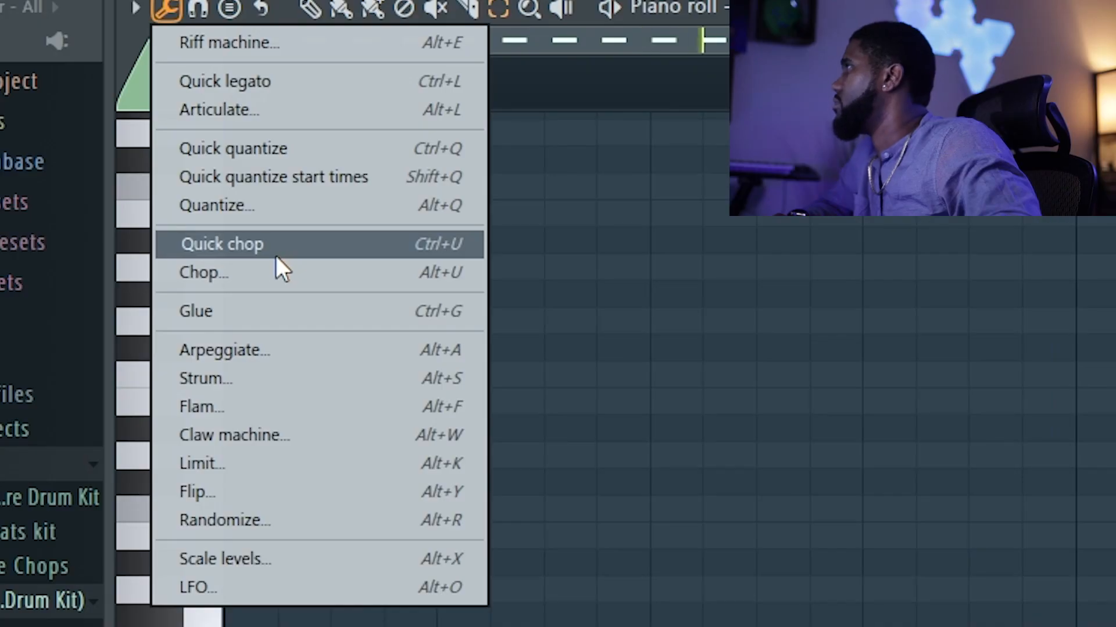
Step: Chop the selected hi-hat notes into finer slices with the Chop tool's time multiplier, then audition the pattern and deselect the notes
{"action": "left_click", "coordinate": [259, 274]}
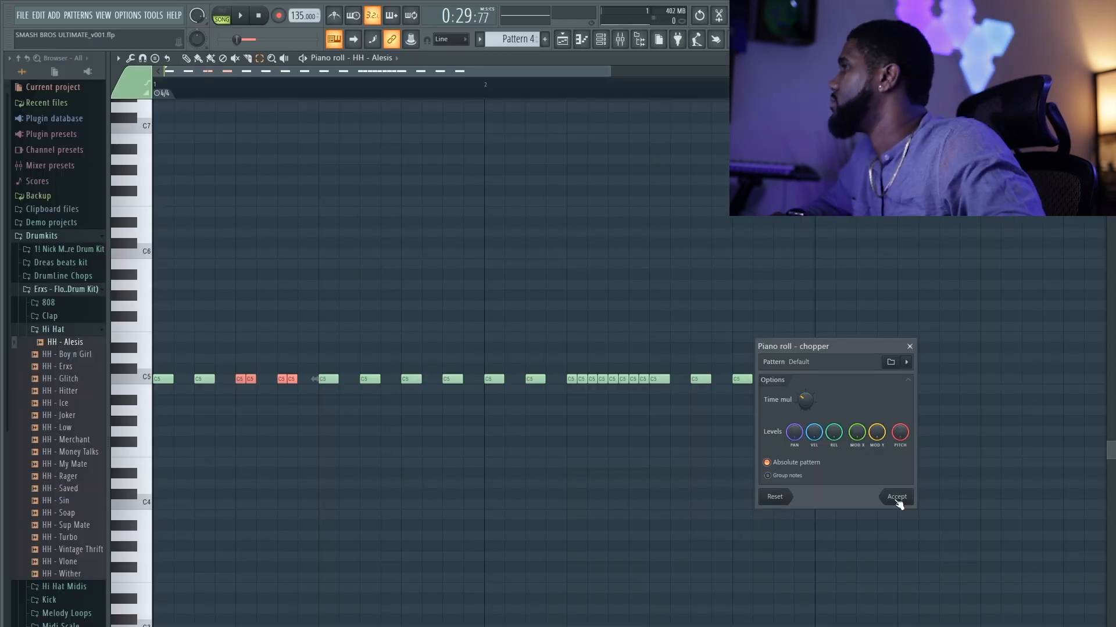
{"action": "left_click_drag", "start_coordinate": [804, 403], "coordinate": [804, 414]}
{"action": "left_click", "coordinate": [894, 499]}
{"action": "key", "text": "space"}
{"action": "left_click", "coordinate": [515, 253]}
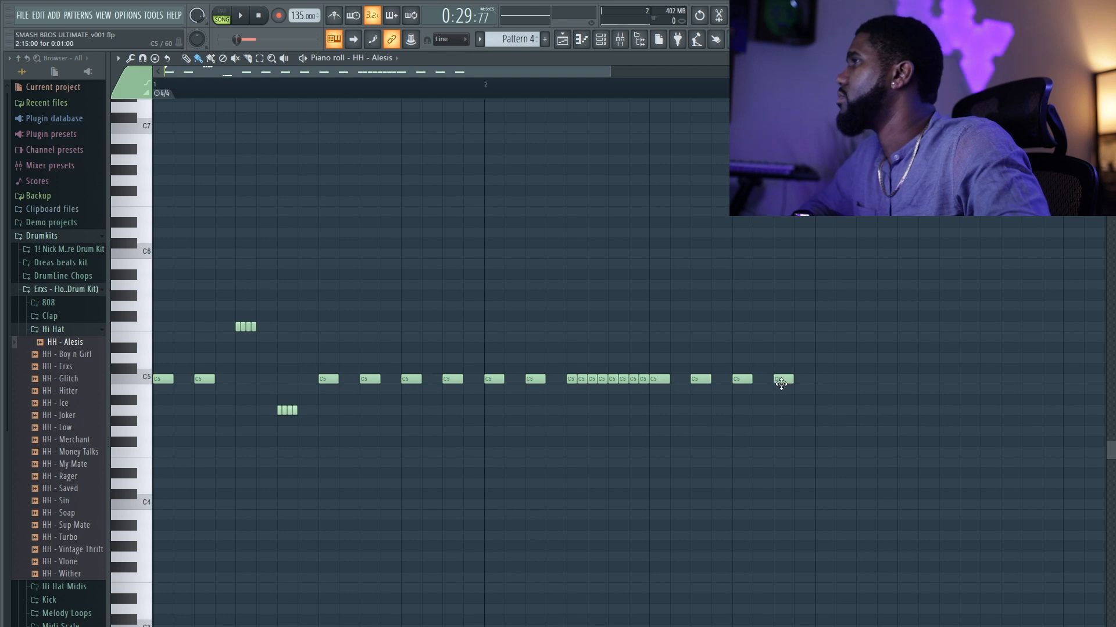
Step: Set the piano roll snap to 1/3 beat, place two short C5 hi-hat notes near the end of bar 2, and audition them
{"action": "left_click", "coordinate": [142, 58]}
{"action": "left_click", "coordinate": [269, 37]}
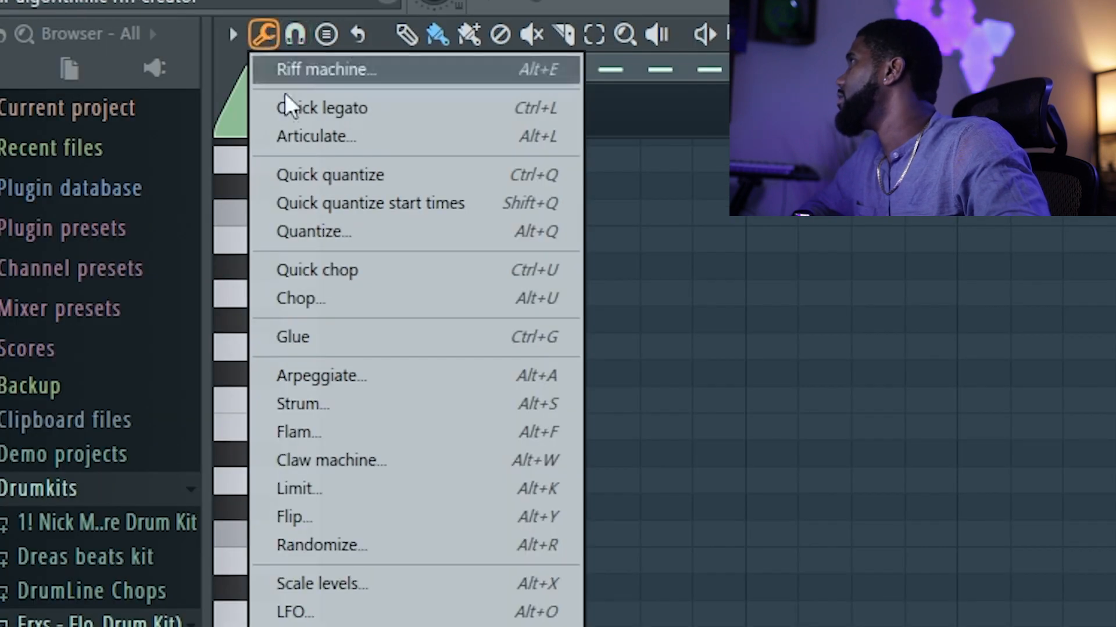
{"action": "left_click", "coordinate": [291, 45]}
{"action": "left_click", "coordinate": [376, 399]}
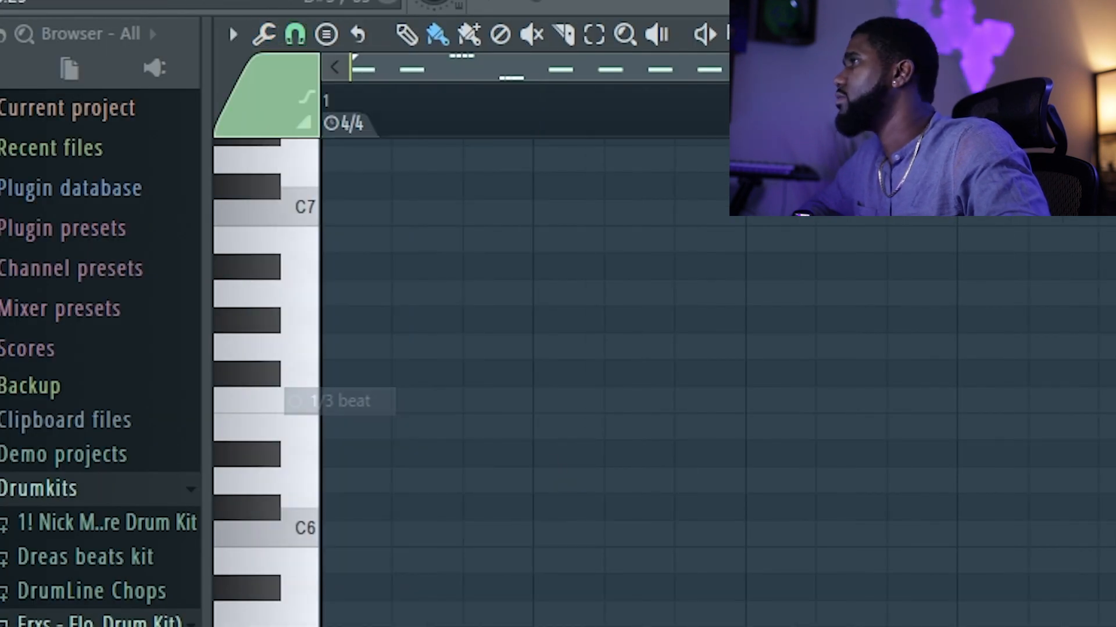
{"action": "left_click", "coordinate": [761, 379]}
{"action": "left_click", "coordinate": [794, 380]}
{"action": "key", "text": "space"}
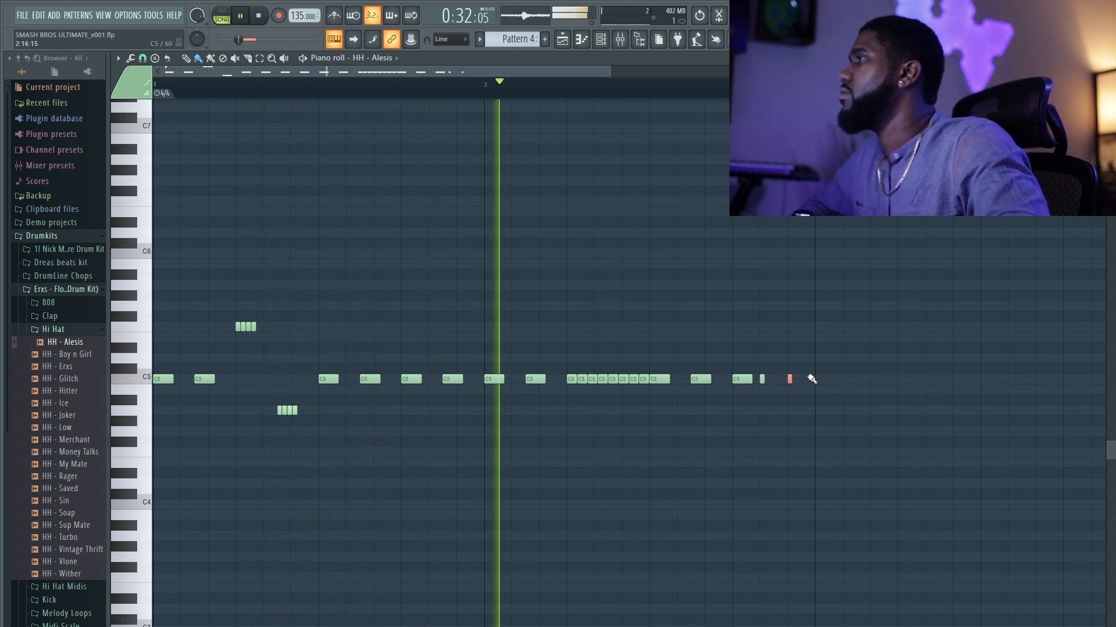
{"action": "key", "text": "space"}
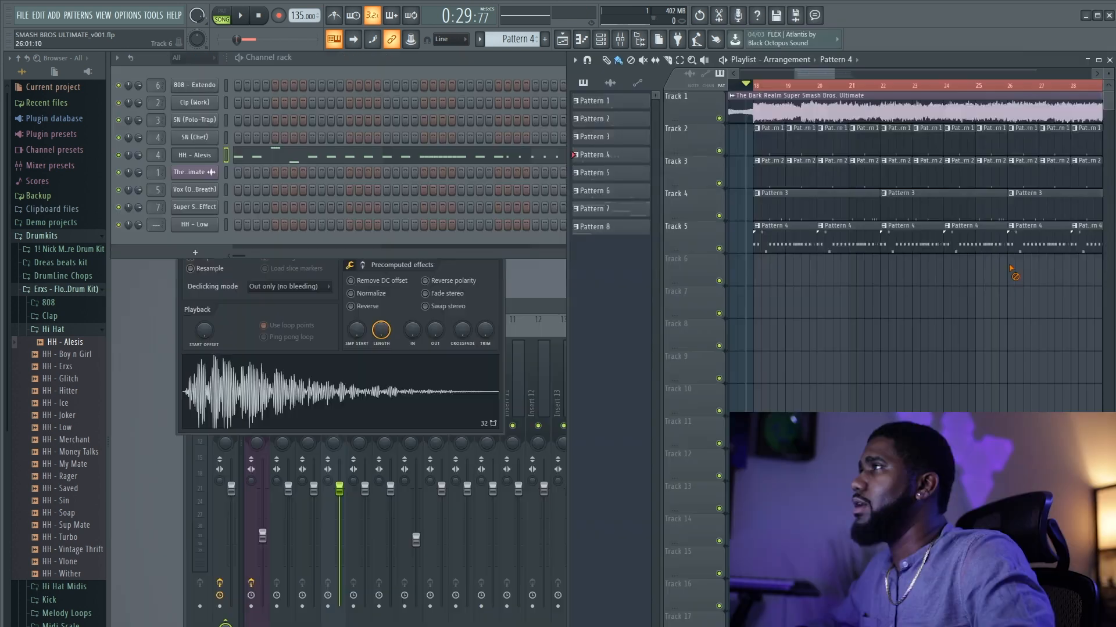
Step: Remove the surplus Pattern 4 clip from Track 5 of the playlist
{"action": "left_click_drag", "start_coordinate": [829, 74], "coordinate": [862, 76]}
{"action": "right_click", "coordinate": [963, 246]}
{"action": "scroll", "coordinate": [1011, 250], "scroll_direction": "left", "scroll_amount": 6}
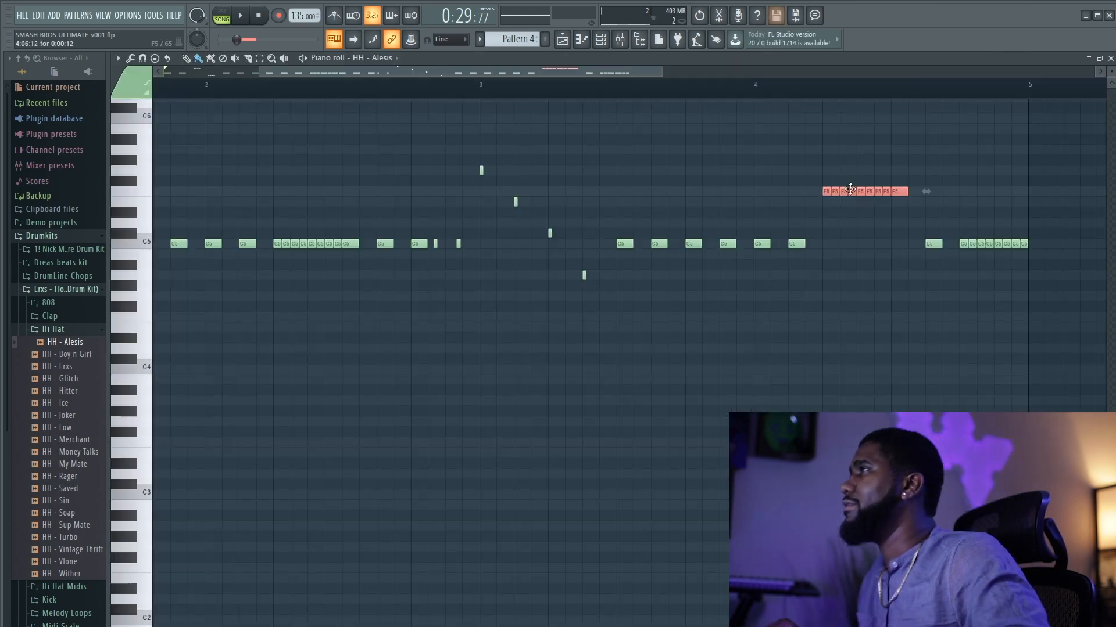
Step: Select the C5 hi-hat roll at the end of bar 4 in Pattern 4
{"action": "left_click_drag", "start_coordinate": [954, 212], "coordinate": [1030, 248]}
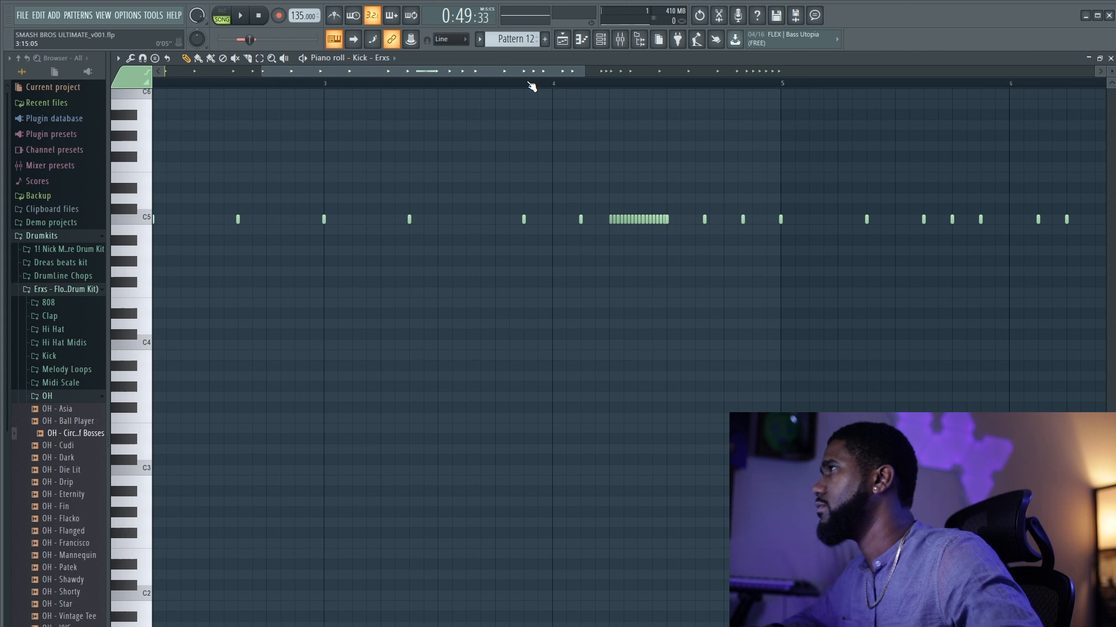
Step: Play back the Kick - Erxs notes in Pattern 12
{"action": "key", "text": "space"}
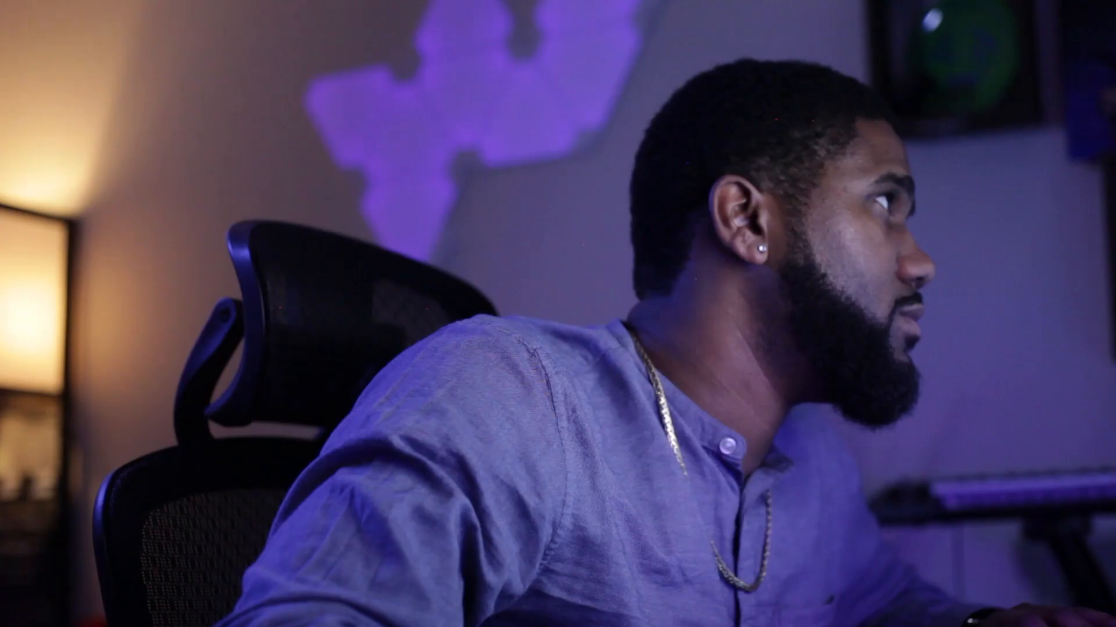
Step: Finish the C5 crash notes for vybeOrchCrash in Pattern 14 and close the piano roll
{"action": "left_click", "coordinate": [475, 365]}
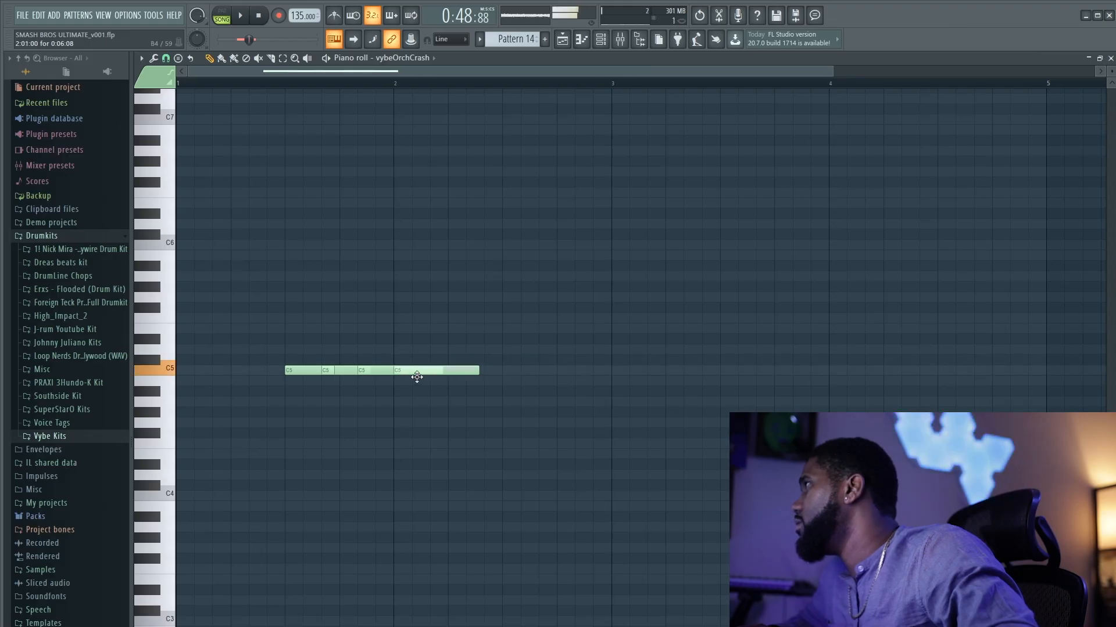
{"action": "left_click", "coordinate": [1111, 58]}
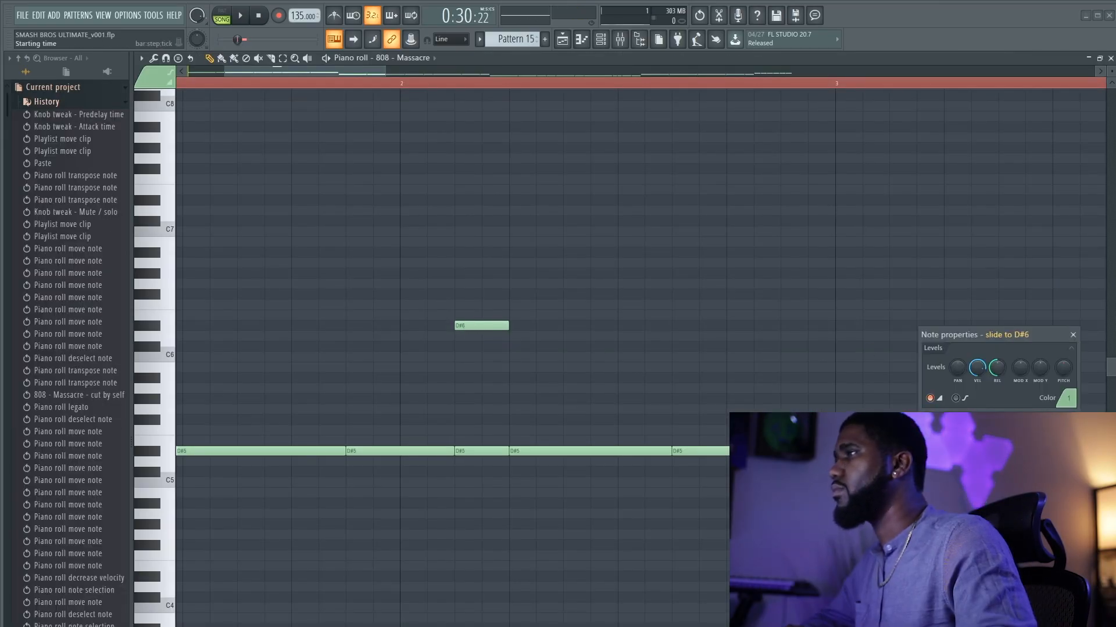
Step: Make the D#6 note in bar 2 of the 808 - Massacre part a slide note and play through the bass line
{"action": "left_click", "coordinate": [1047, 481]}
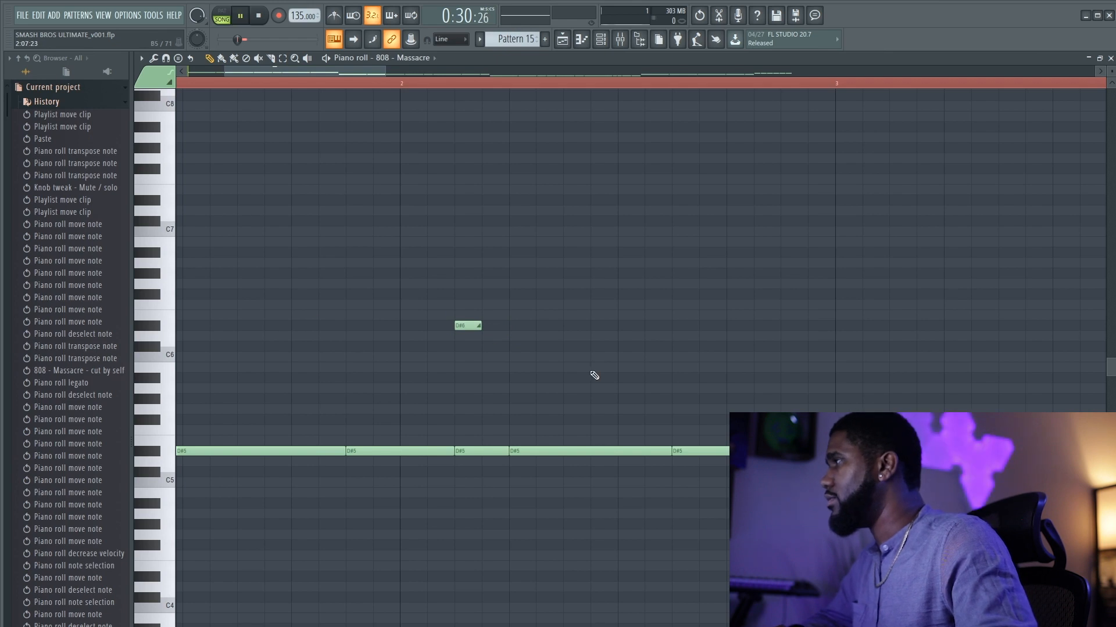
{"action": "key", "text": "space"}
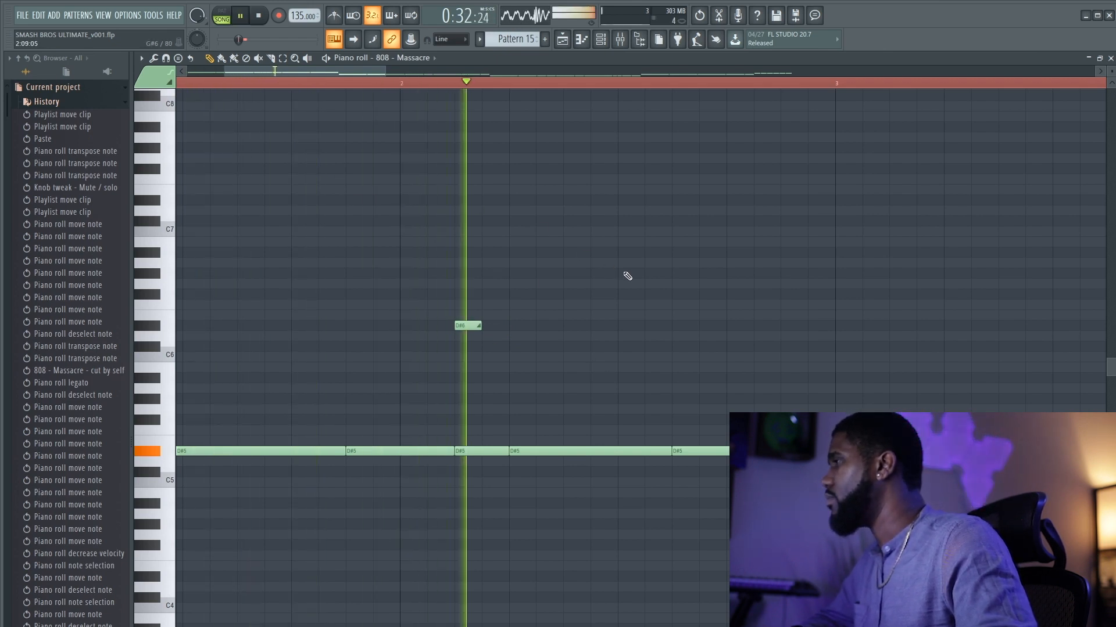
{"action": "left_click_drag", "start_coordinate": [600, 352], "coordinate": [459, 401]}
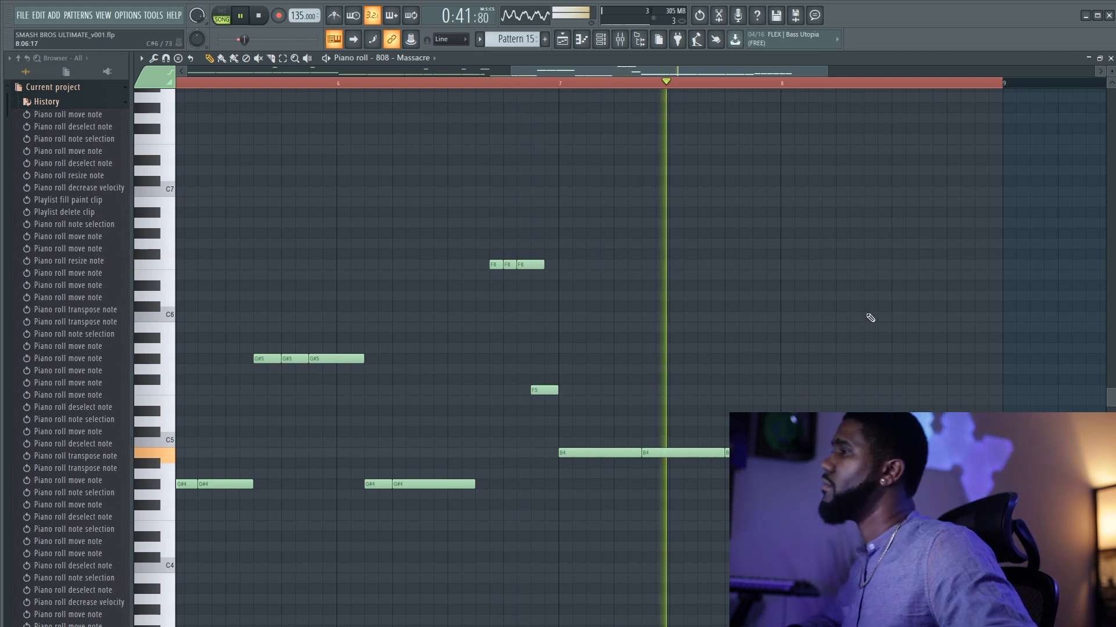
{"action": "left_click_drag", "start_coordinate": [888, 314], "coordinate": [712, 367]}
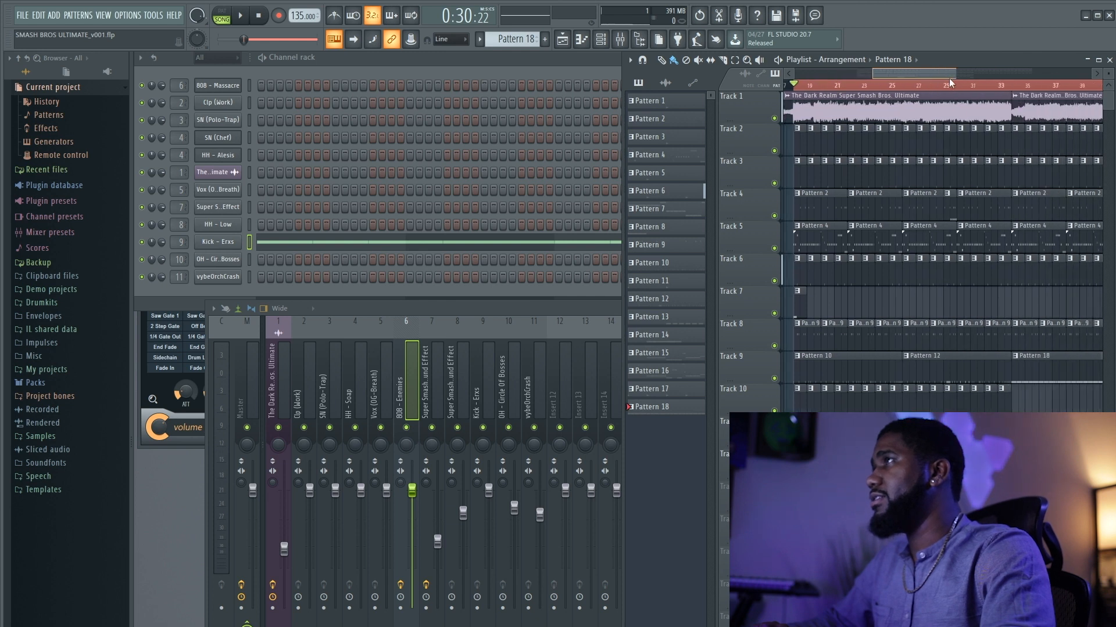
{"action": "left_click_drag", "start_coordinate": [956, 73], "coordinate": [912, 70]}
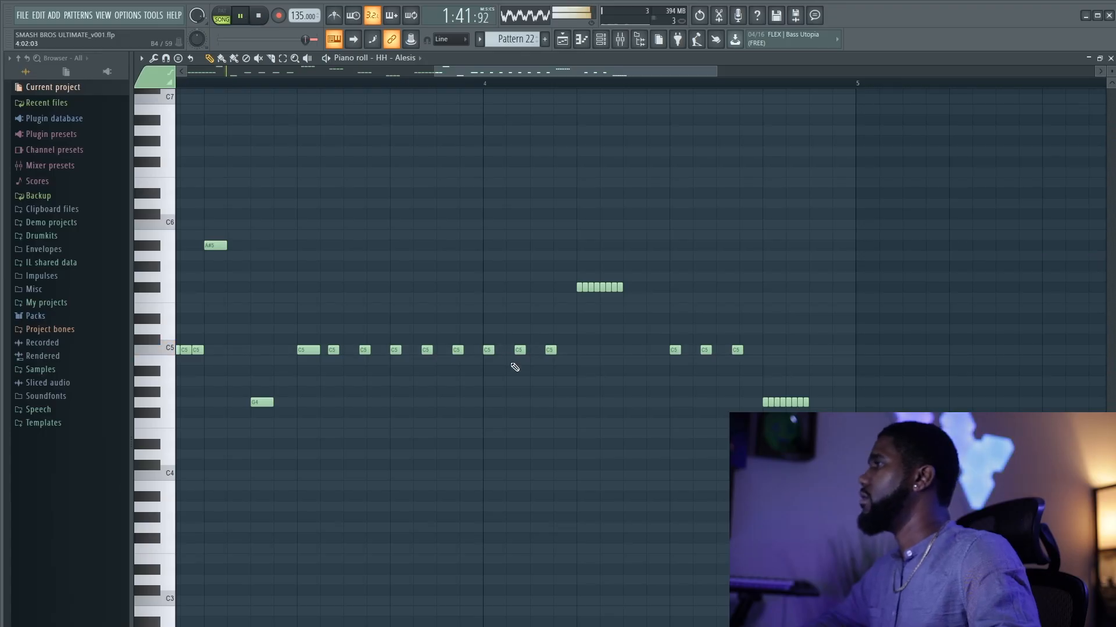
Step: Review the HH - Alesis rolls in Pattern 22 during playback, close the piano roll, and return to the playlist
{"action": "scroll", "coordinate": [515, 367], "scroll_direction": "left", "scroll_amount": 8}
{"action": "left_click_drag", "start_coordinate": [574, 71], "coordinate": [629, 71]}
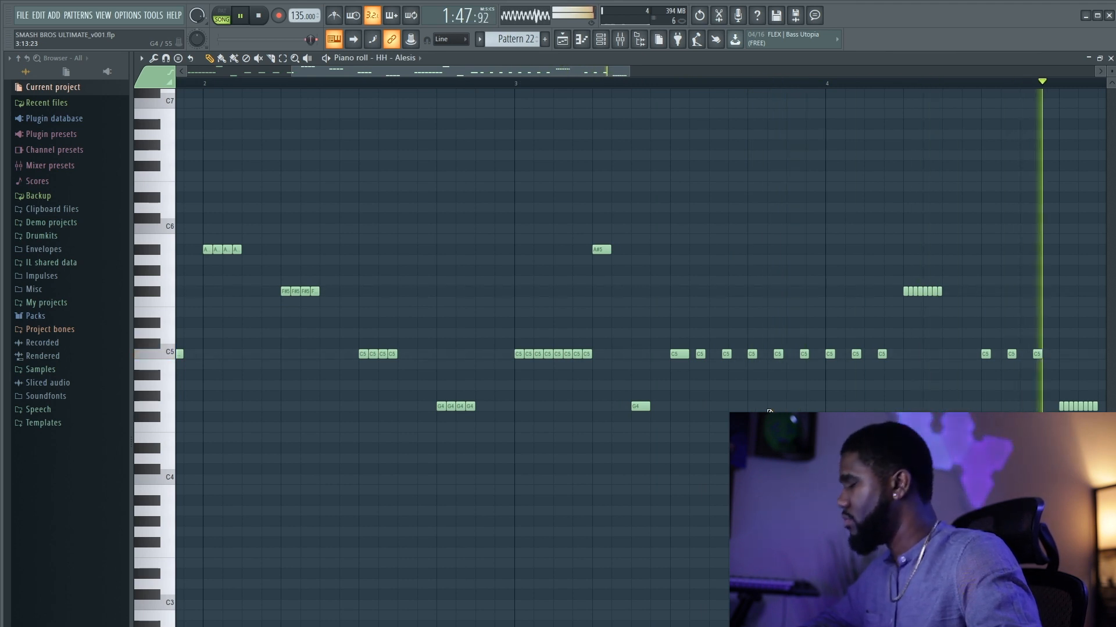
{"action": "left_click", "coordinate": [1109, 59]}
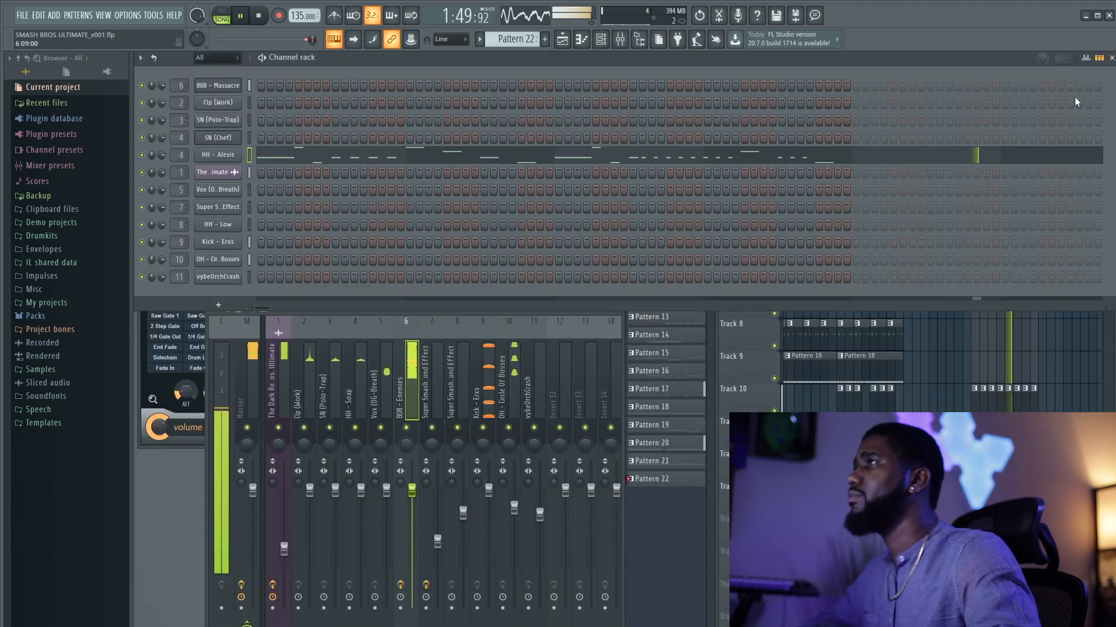
{"action": "left_click", "coordinate": [1008, 618]}
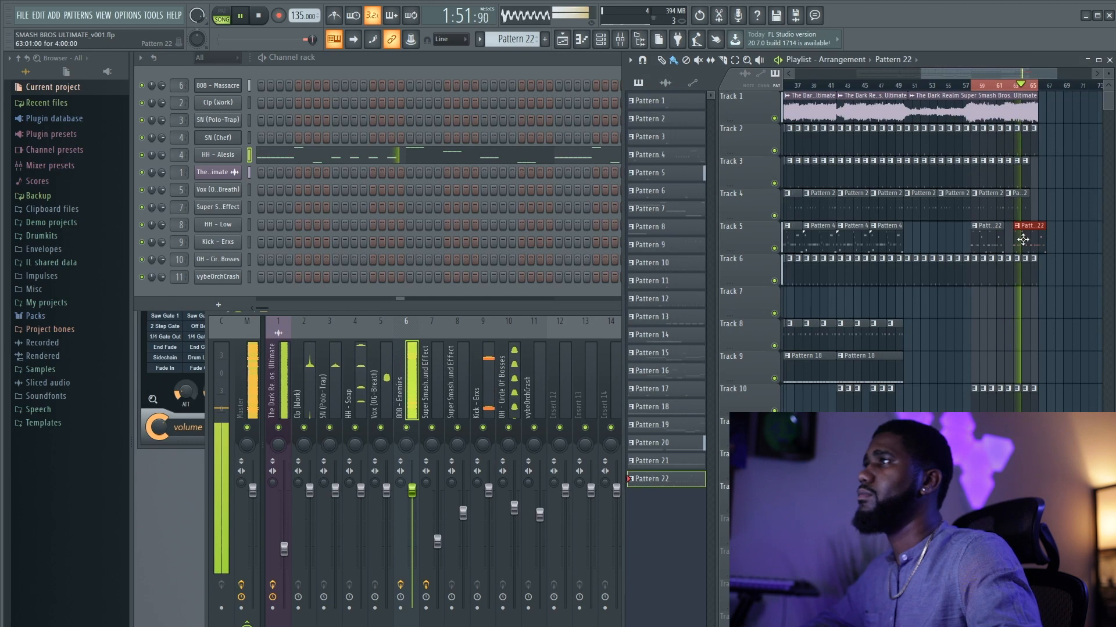